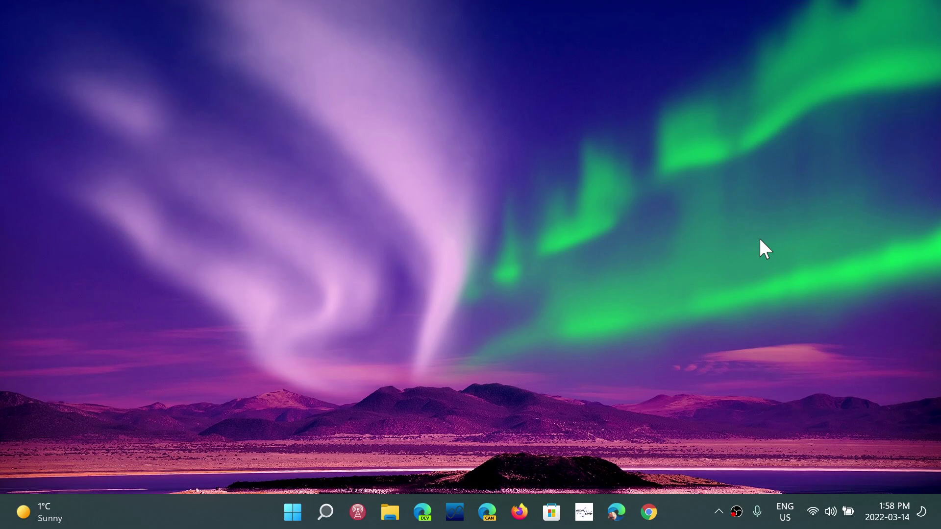
Step: Launch Edge, load space.com in place of Google, and scroll its latest news
left_click(617, 514)
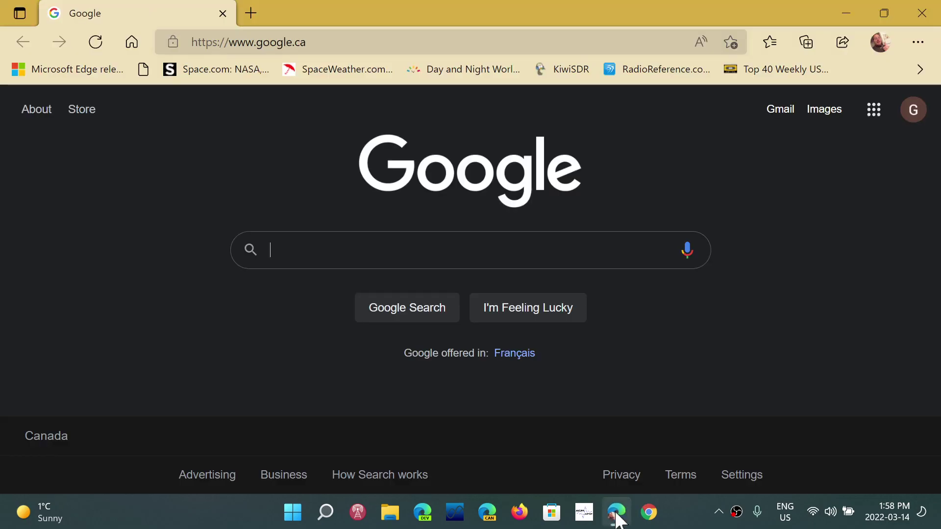
left_click(393, 43)
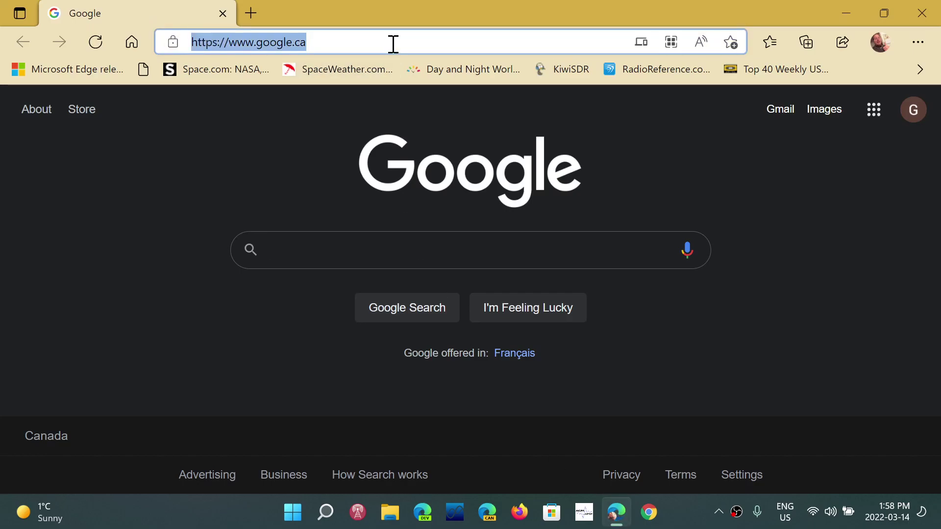
type("space")
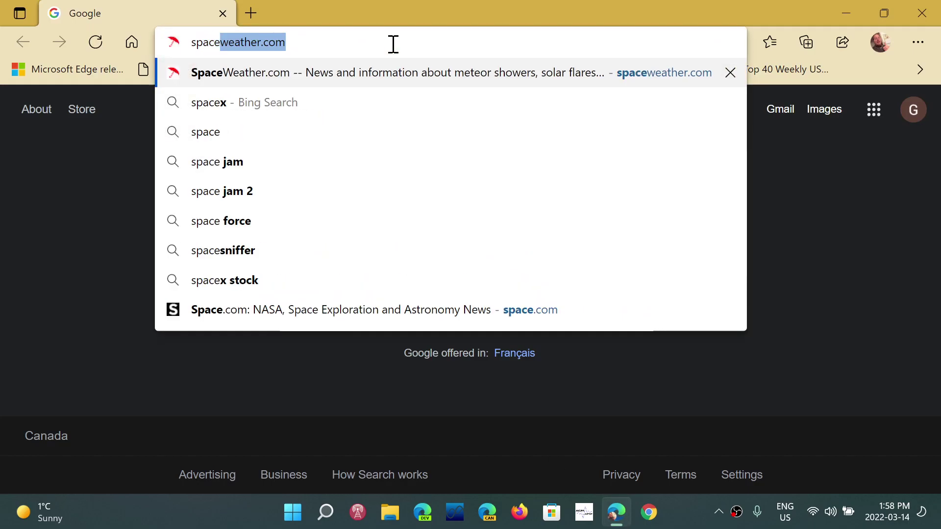
type(".")
key("Return")
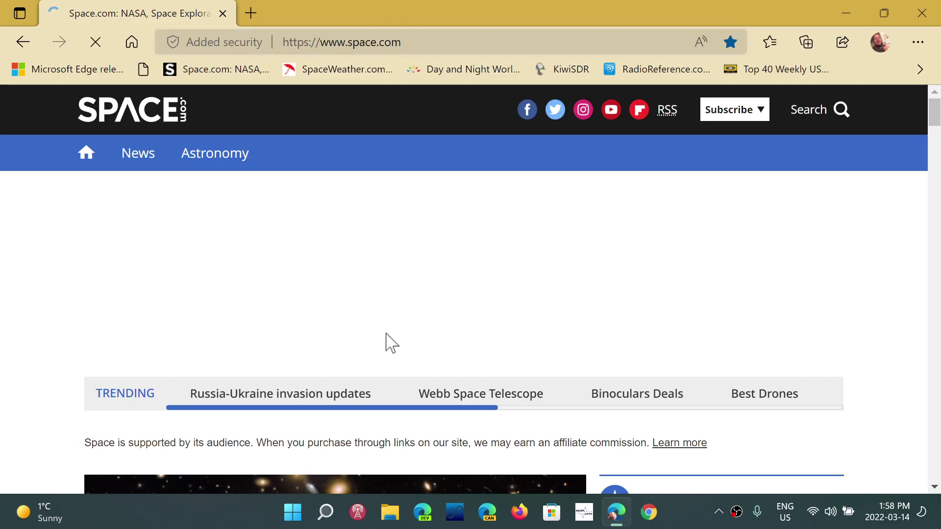
scroll(504, 337, "down", 5)
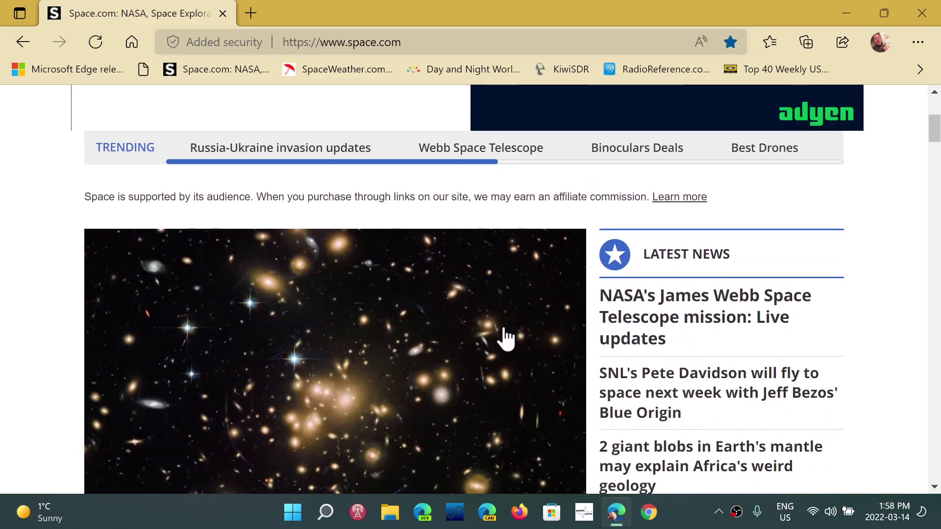
scroll(505, 337, "down", 1)
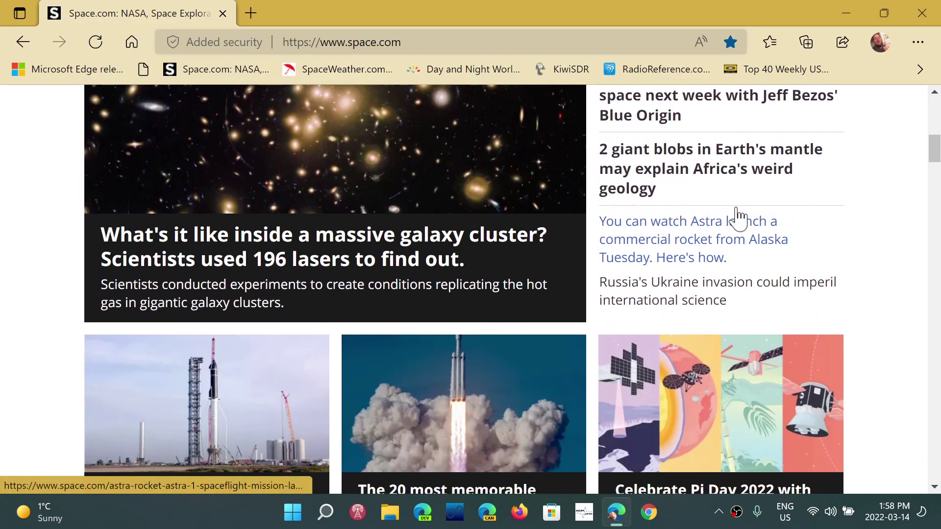
scroll(737, 218, "up", 2)
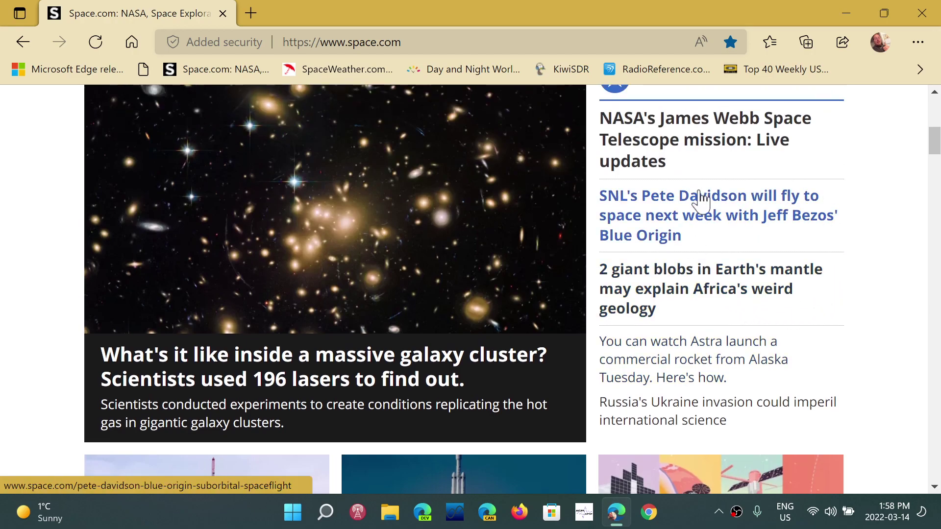
Step: Open the '2 giant blobs in Earth's mantle' article and scroll through it
left_click(678, 287)
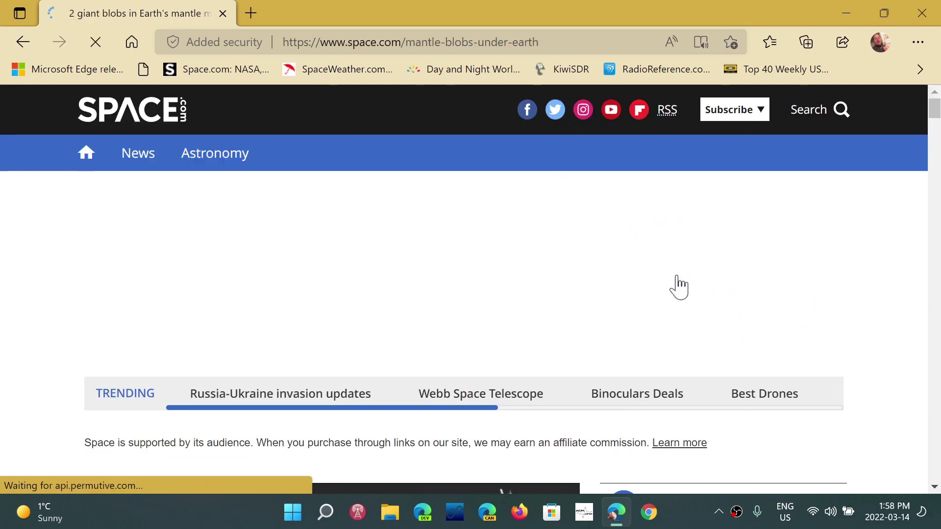
scroll(431, 351, "down", 4)
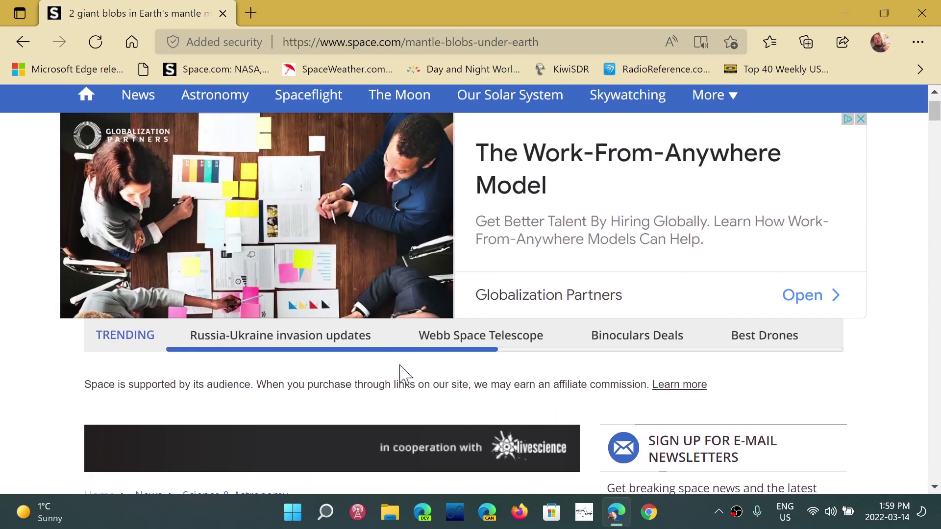
scroll(403, 373, "down", 5)
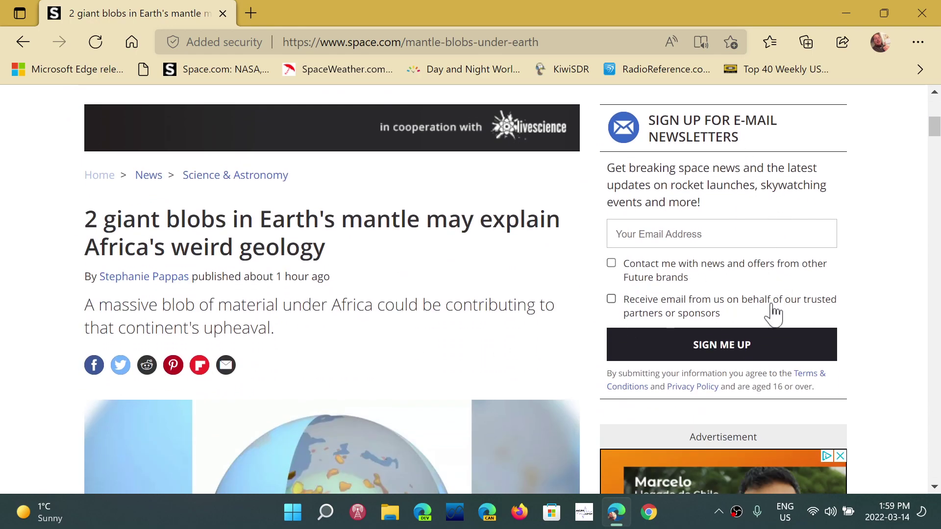
scroll(576, 361, "down", 10)
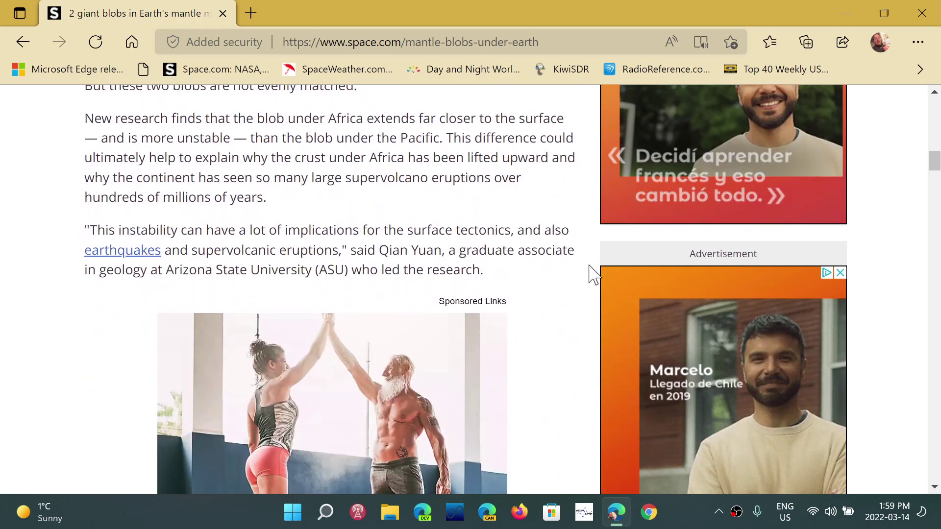
scroll(463, 392, "down", 15)
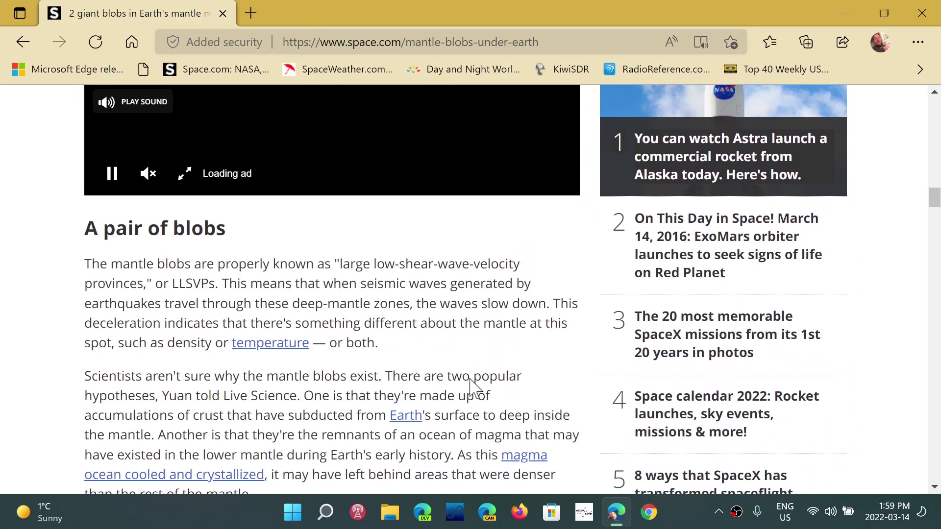
scroll(472, 388, "up", 20)
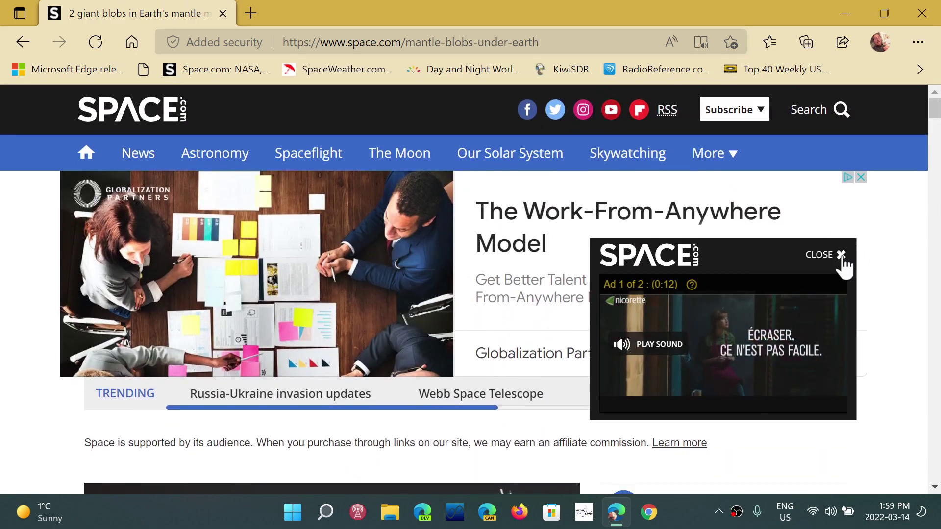
Step: Close the floating video ad and scroll back to the article's top
left_click(842, 255)
scroll(534, 368, "down", 5)
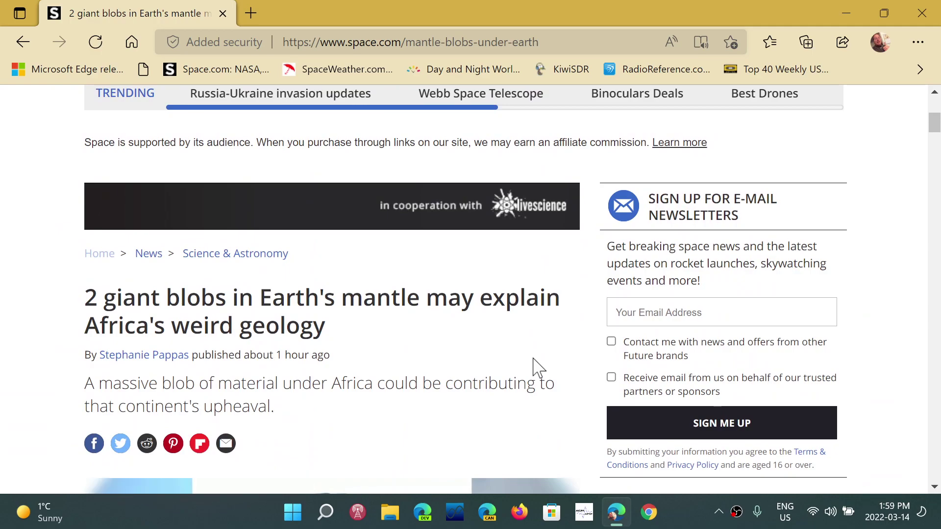
scroll(534, 369, "up", 5)
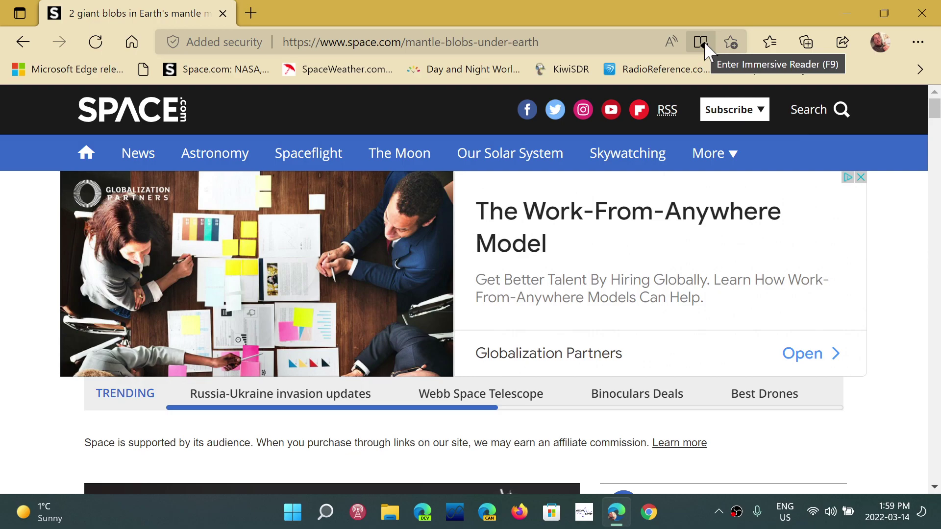
Step: Show the mantle-blobs article in Immersive Reader and scroll through its ad-free view
left_click(704, 43)
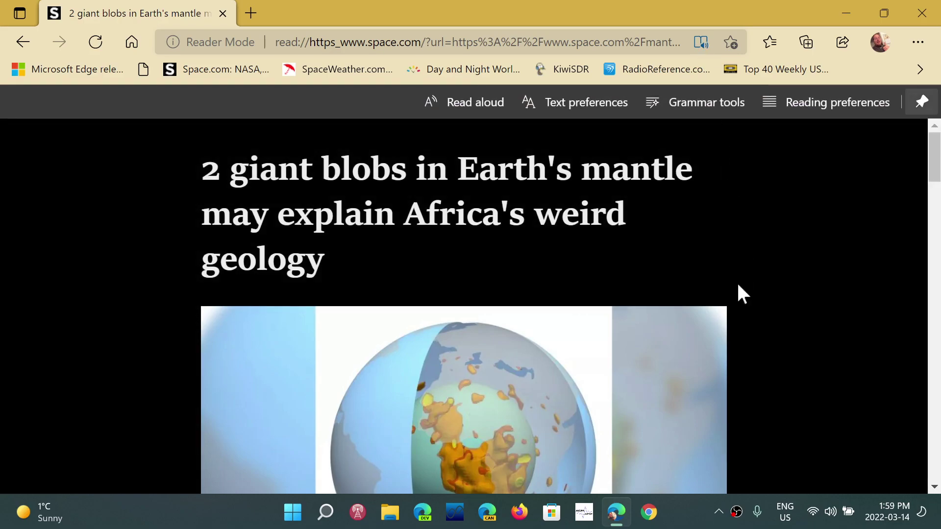
scroll(738, 285, "down", 10)
scroll(737, 285, "down", 15)
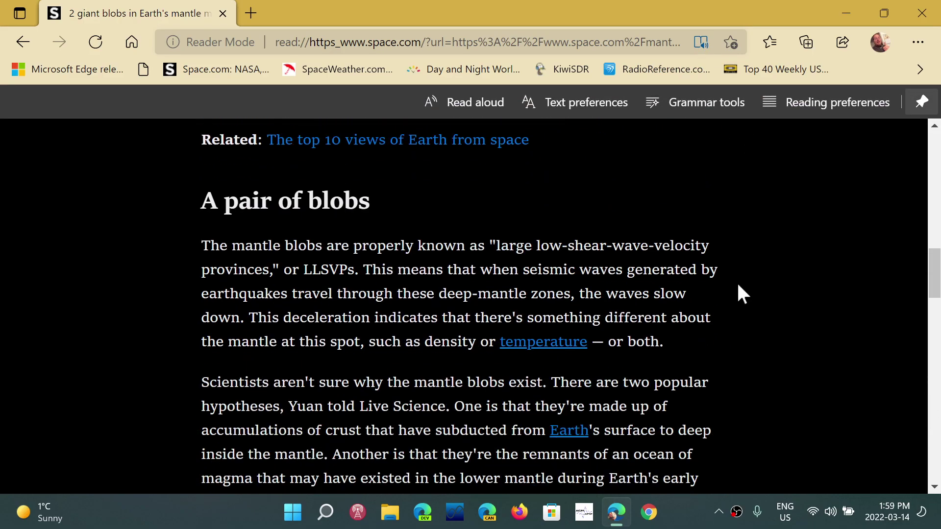
scroll(737, 285, "down", 5)
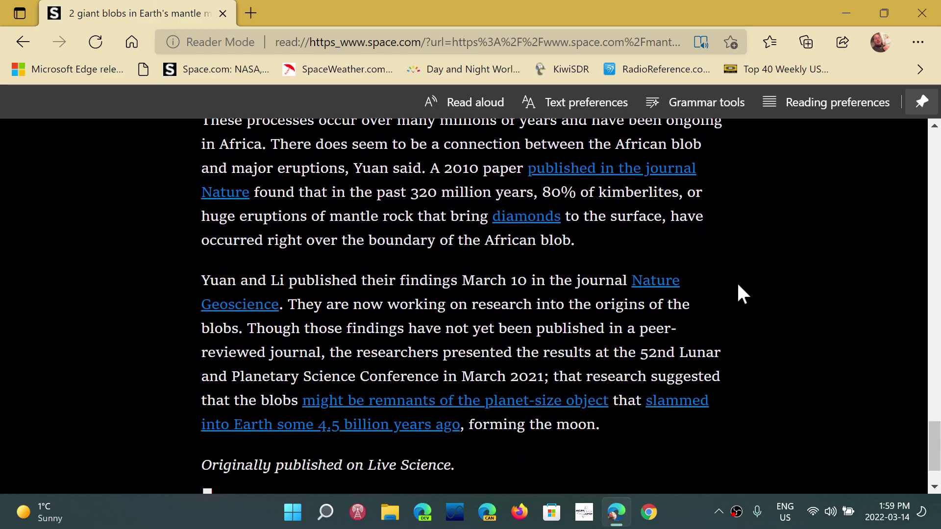
scroll(738, 286, "up", 10)
scroll(737, 286, "up", 20)
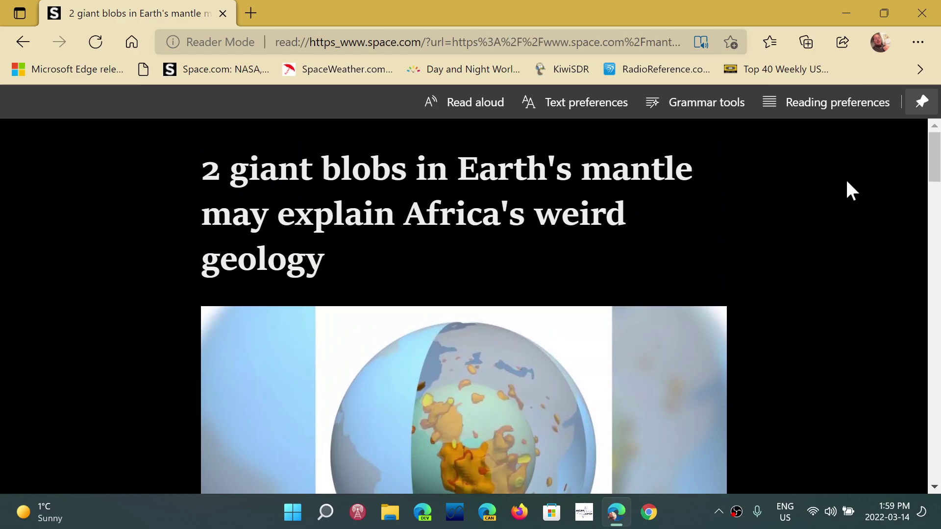
Step: Turn on line focus in Reading preferences, trying three and five lines before returning to one
left_click(833, 109)
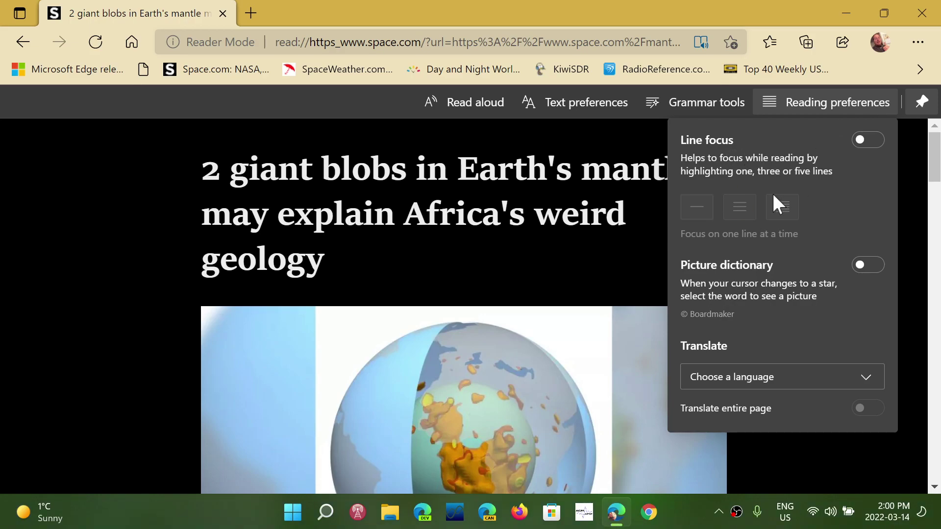
left_click(876, 153)
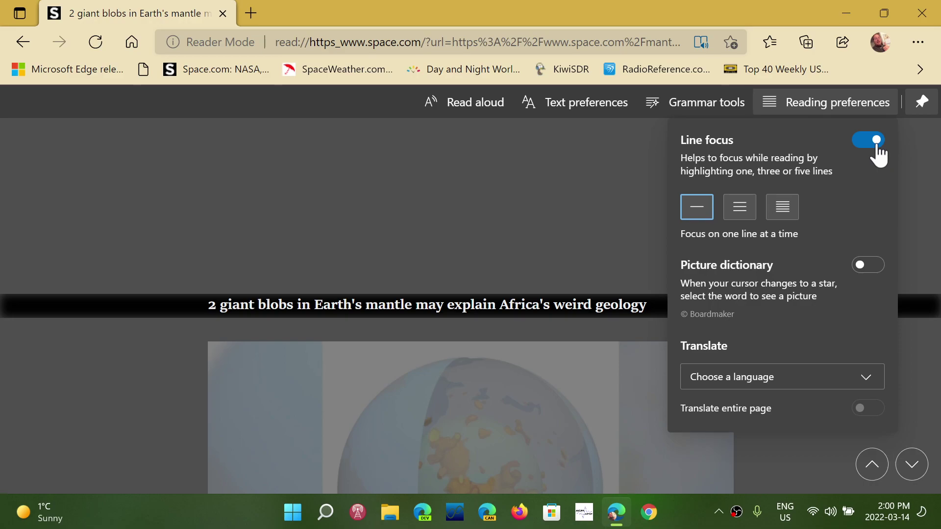
scroll(431, 390, "down", 5)
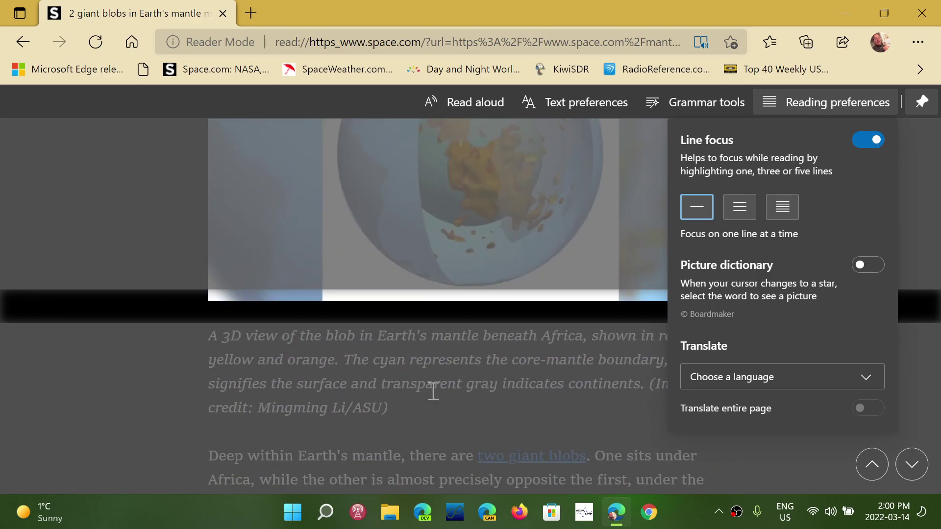
scroll(431, 392, "down", 2)
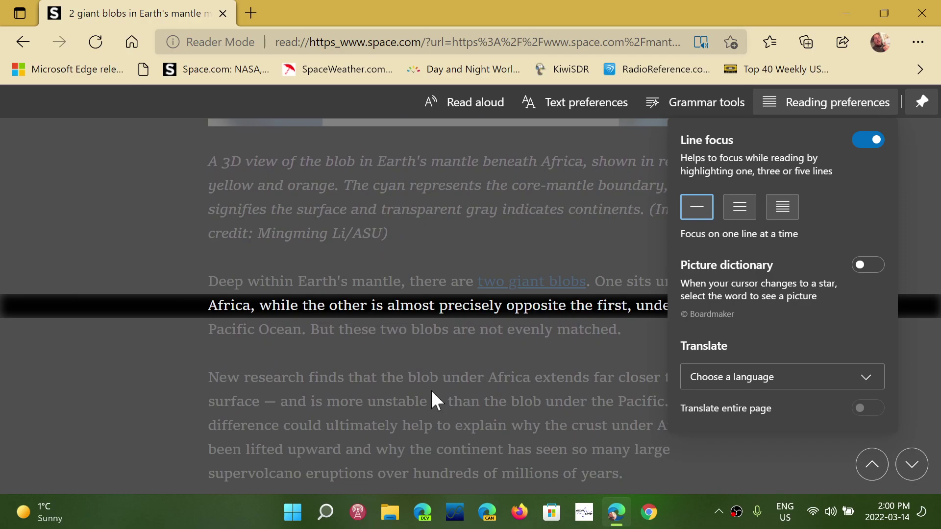
scroll(431, 392, "down", 2)
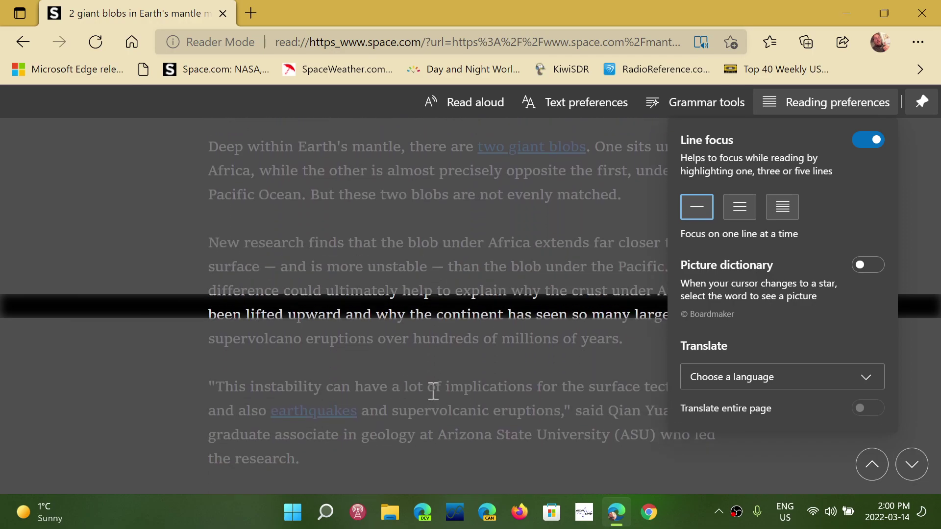
scroll(431, 389, "down", 2)
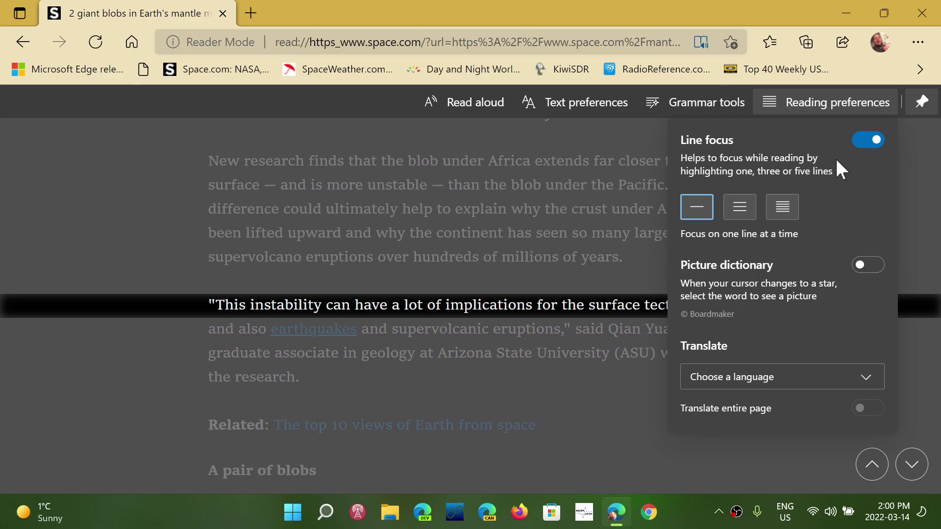
left_click(739, 216)
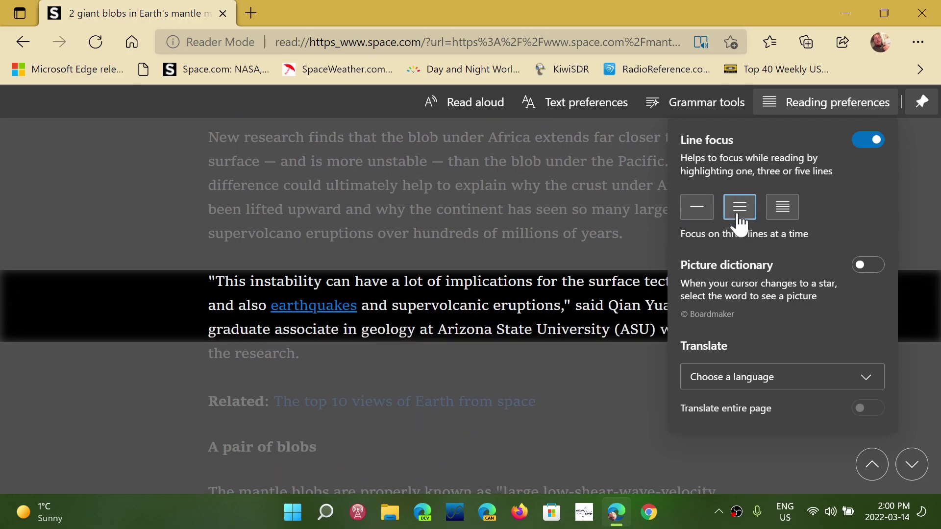
left_click(780, 211)
scroll(564, 298, "down", 6)
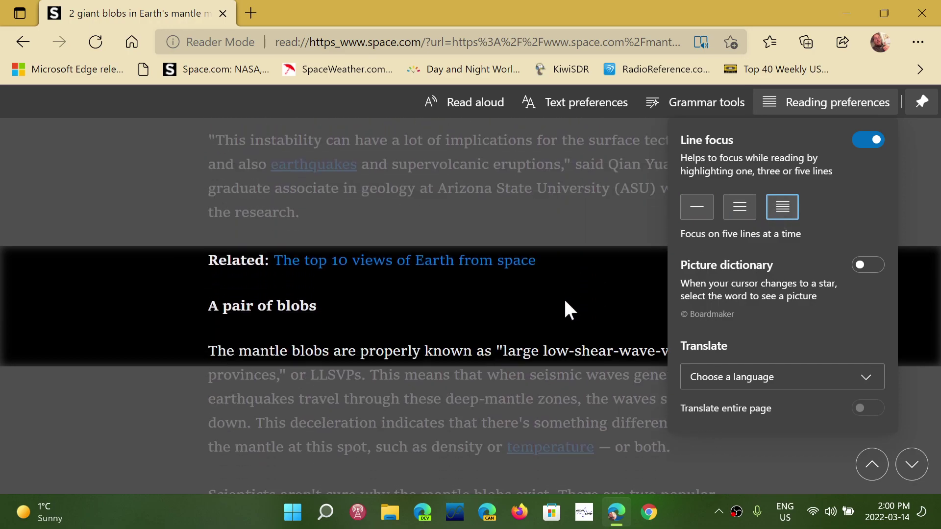
left_click(691, 224)
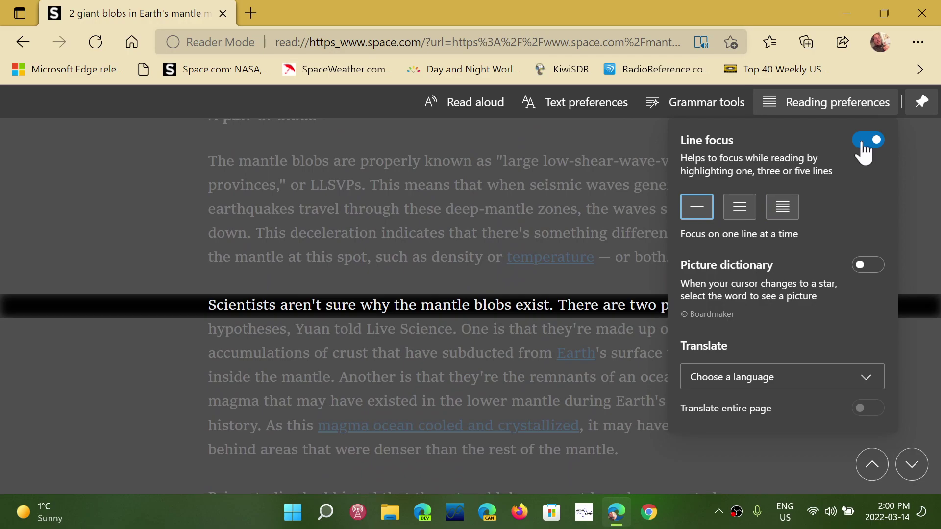
Step: Turn line focus off and bring up the text size, font and theme settings
left_click(863, 147)
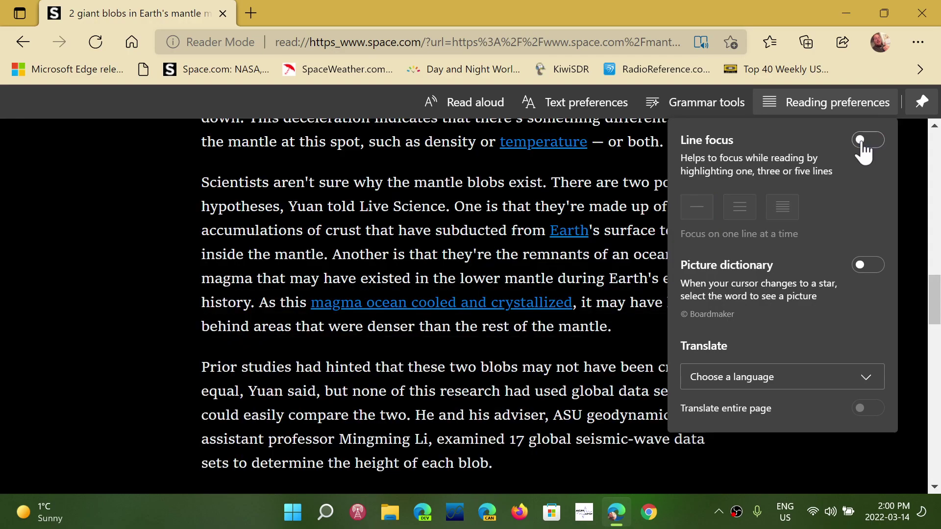
left_click(913, 204)
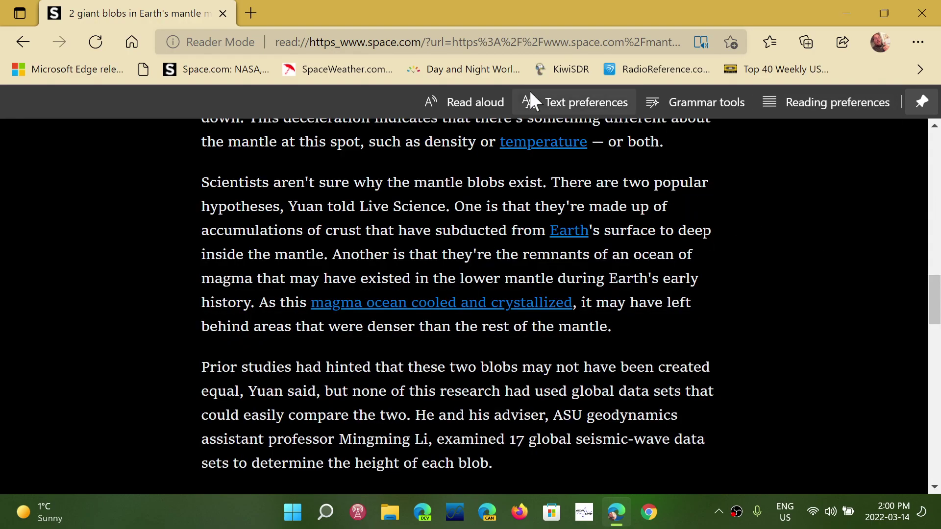
left_click(578, 98)
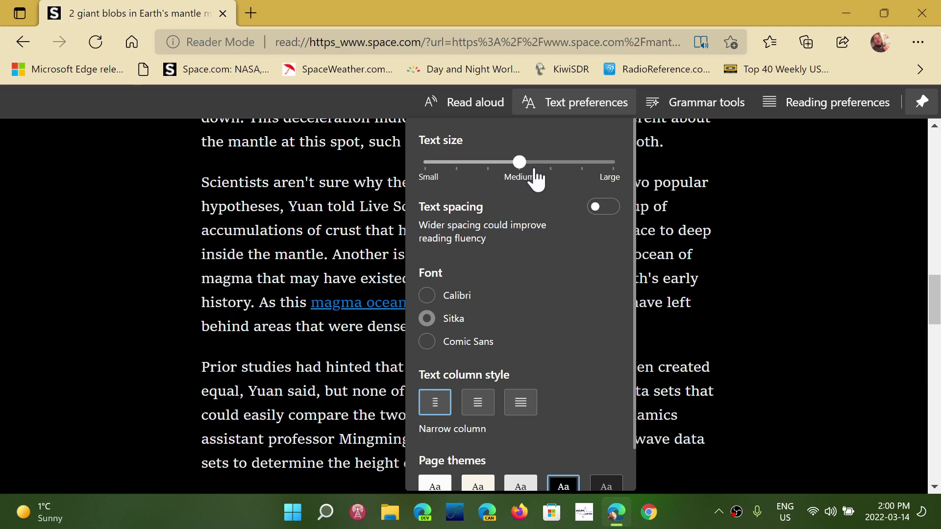
Step: Raise the text size one step above Medium, leaving wider text spacing off
left_click(558, 167)
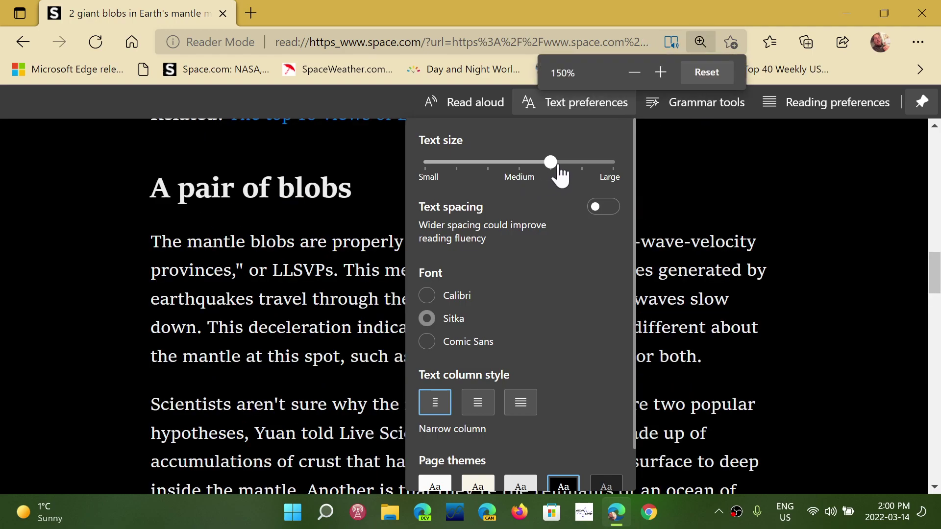
left_click(612, 212)
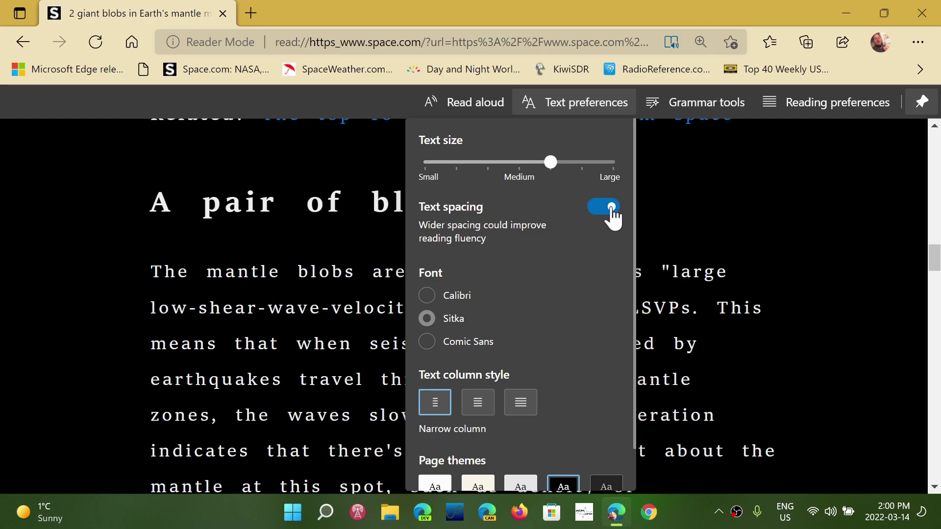
left_click(596, 212)
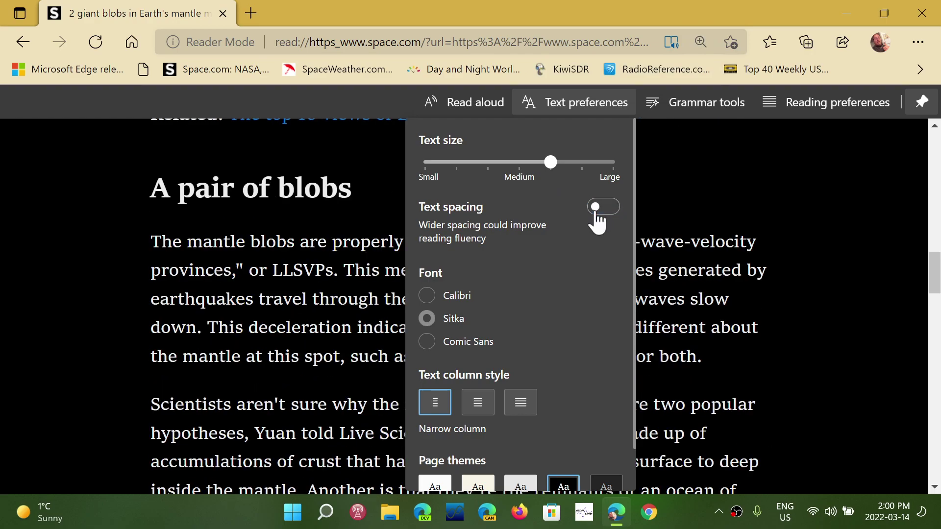
scroll(504, 283, "down", 1)
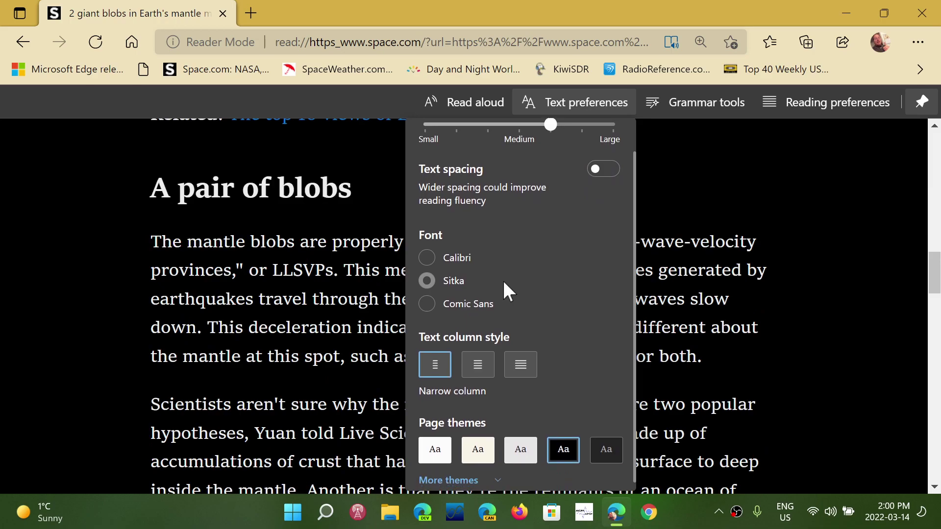
Step: Preview the Calibri and Comic Sans fonts, then keep Sitka
left_click(428, 260)
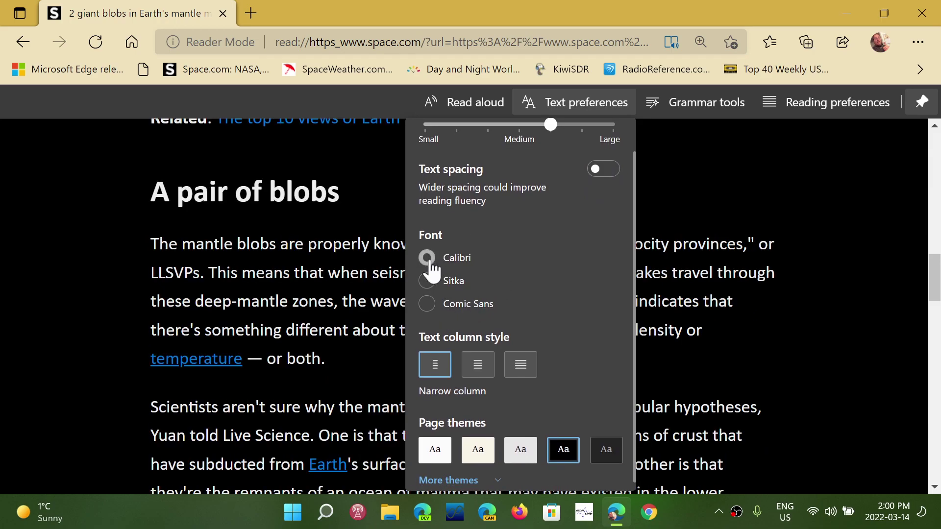
left_click(429, 305)
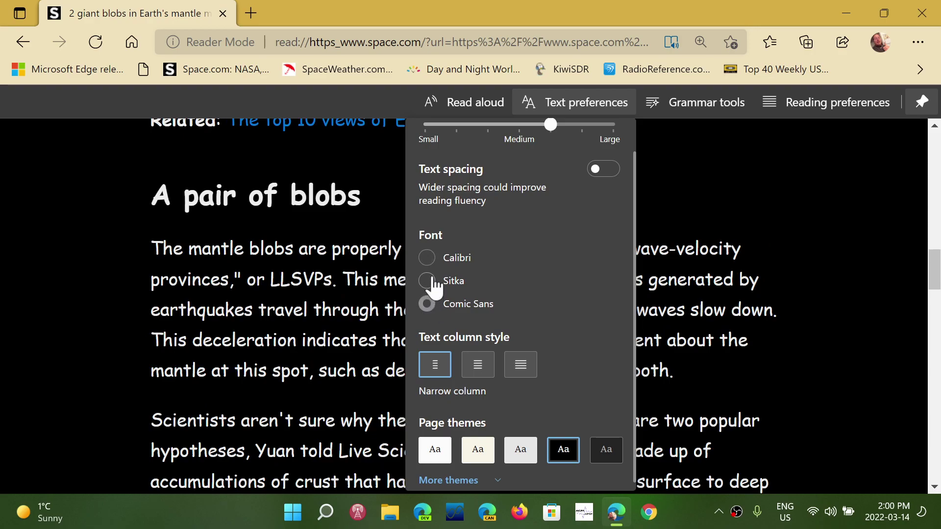
left_click(429, 281)
scroll(546, 272, "down", 1)
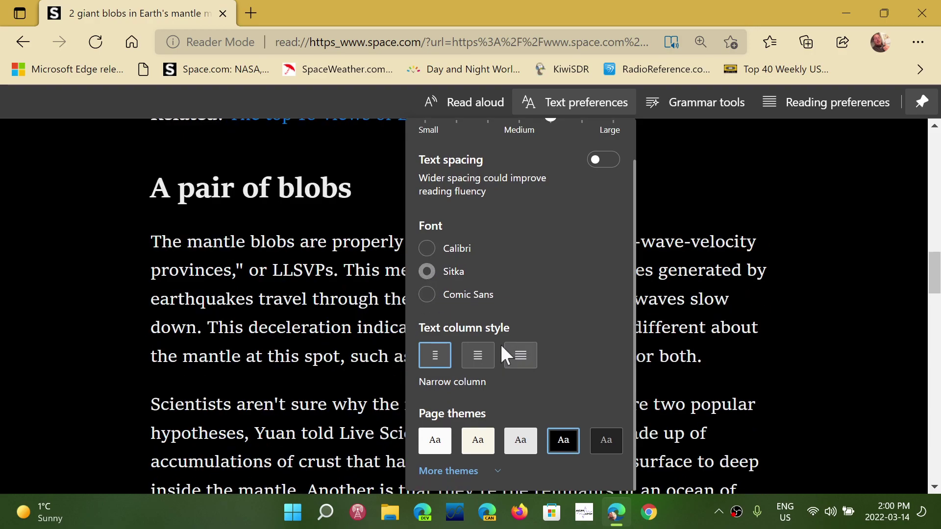
Step: Preview medium and wide columns, keep narrow, and switch the page theme to sepia
left_click(480, 362)
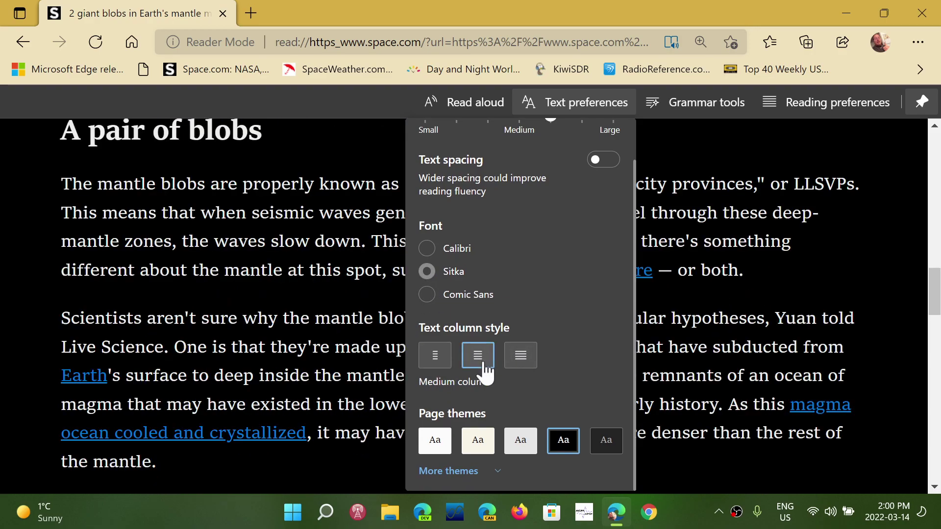
left_click(528, 363)
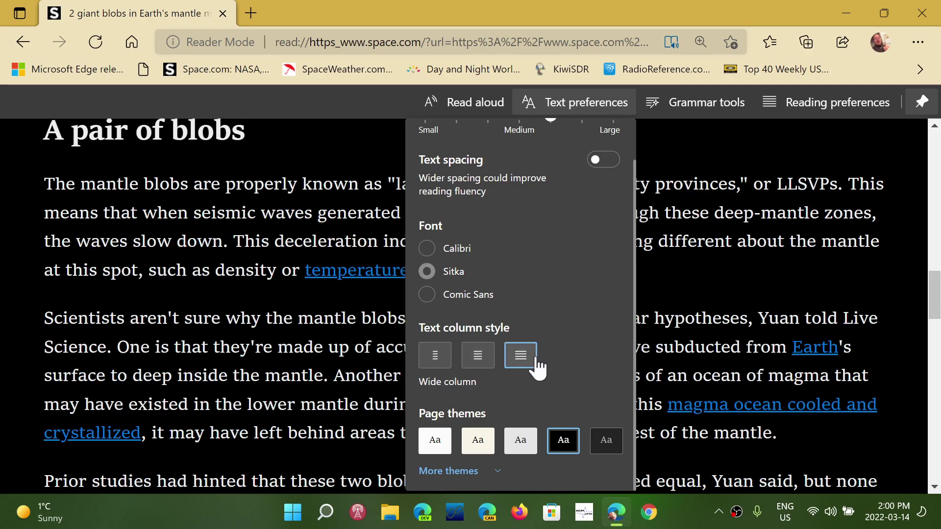
left_click(435, 361)
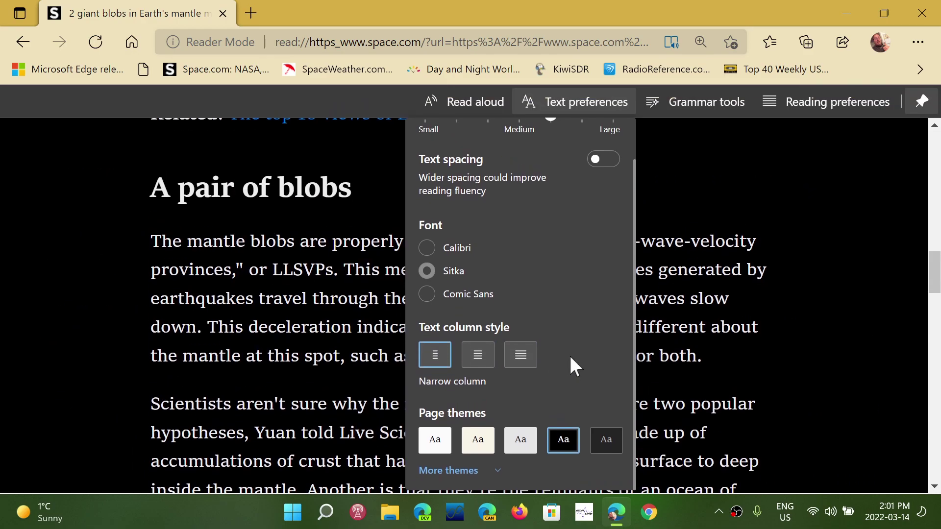
left_click(476, 441)
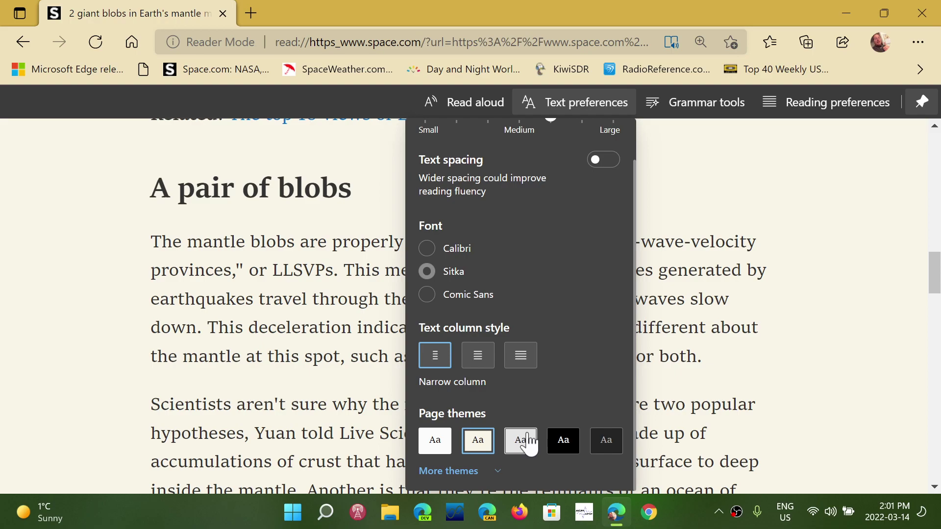
Step: Preview the black and dark grey page themes, settling on black
left_click(563, 441)
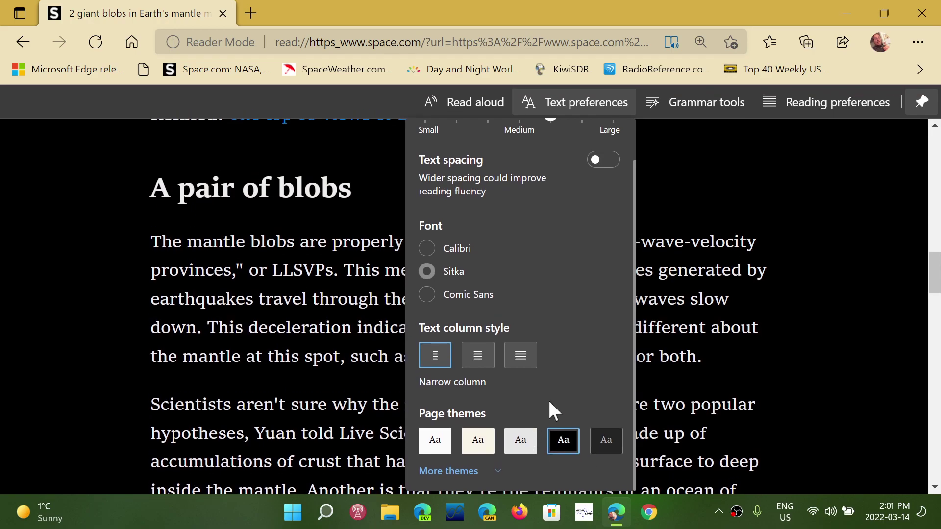
left_click(606, 442)
left_click(570, 440)
Step: Expand More themes to view the coloured options, then close the text preferences
left_click(459, 473)
scroll(511, 435, "down", 2)
scroll(509, 438, "down", 1)
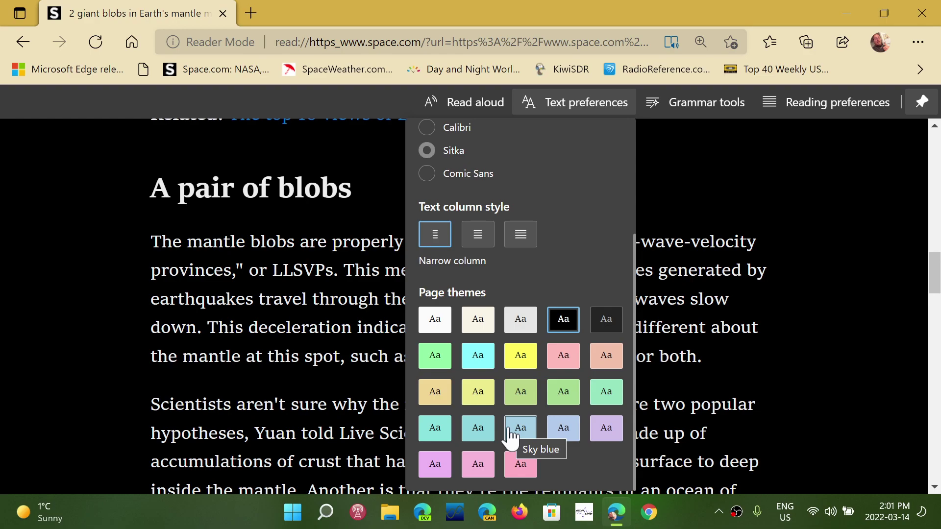
left_click(585, 103)
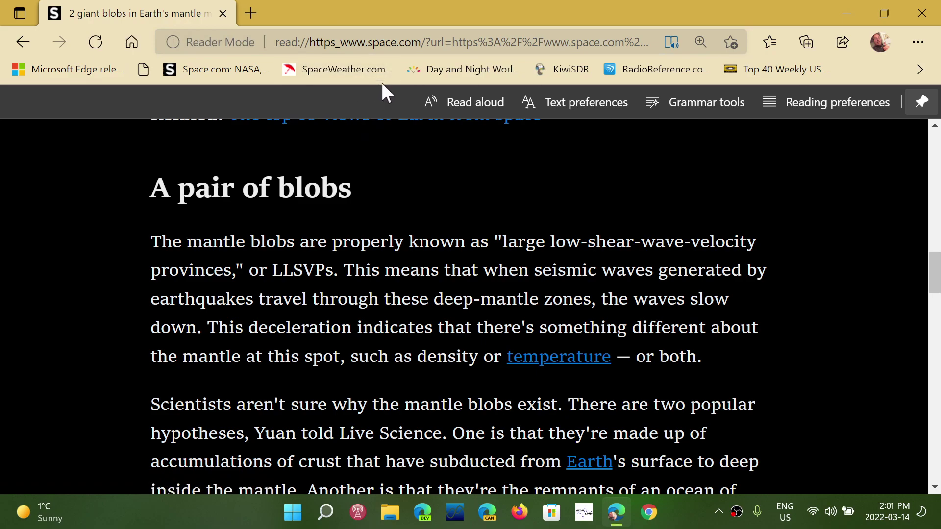
Step: Open SpaceWeather.com from the bookmark and follow the 'measured these effects' link to the CME shockwave gallery page
left_click(346, 71)
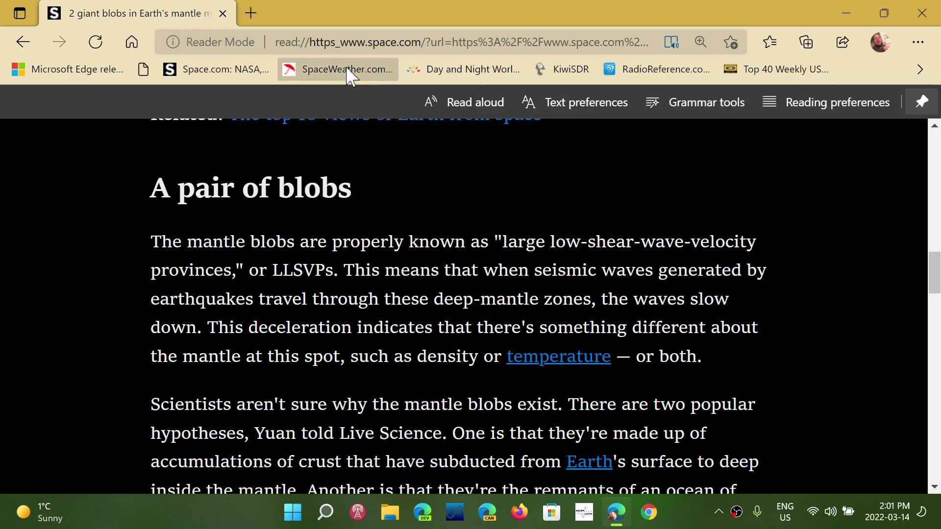
scroll(444, 267, "down", 5)
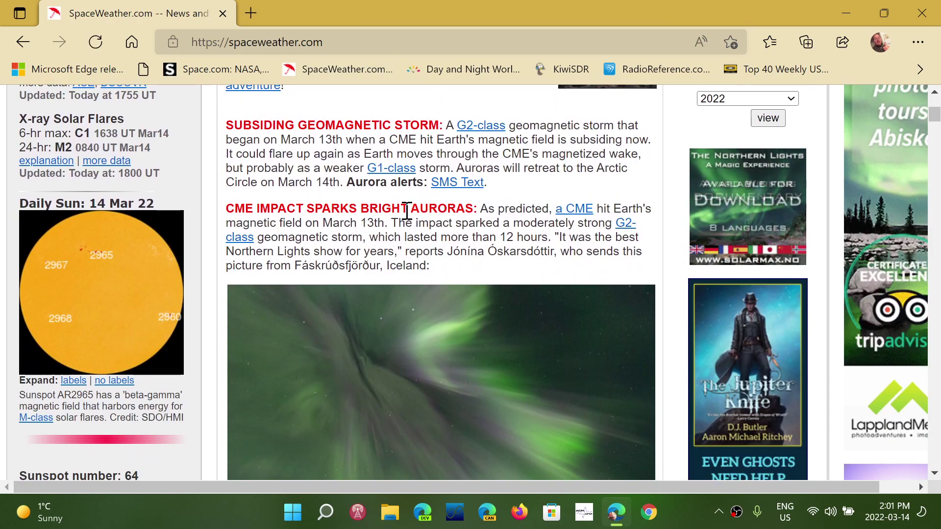
scroll(508, 220, "down", 3)
scroll(509, 219, "down", 12)
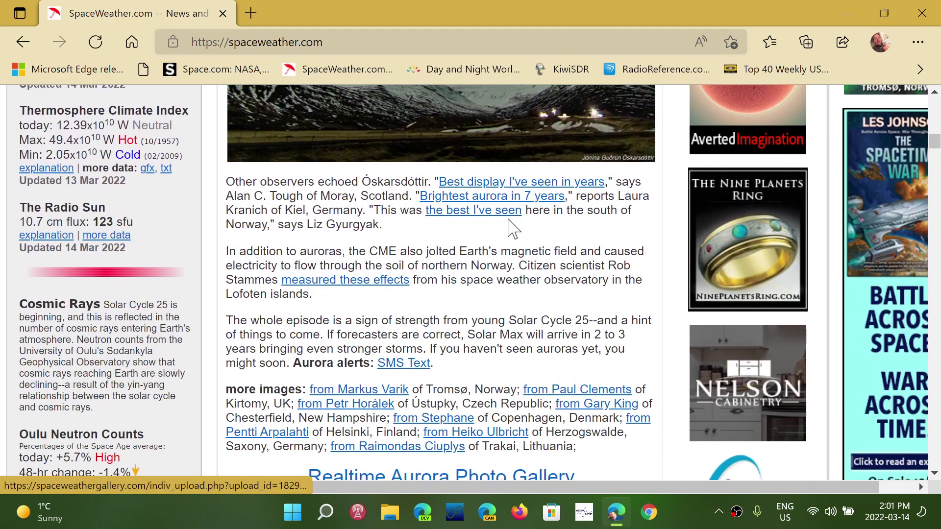
left_click(365, 283)
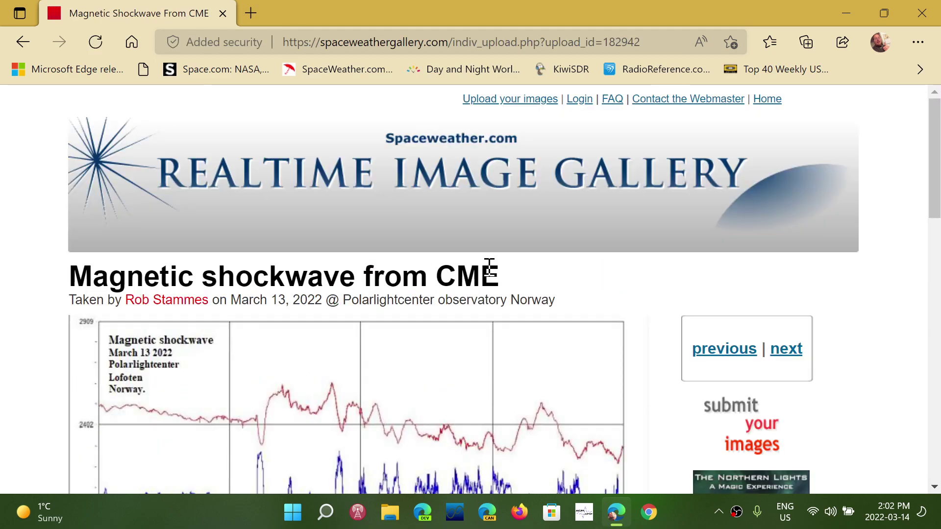
scroll(489, 269, "down", 19)
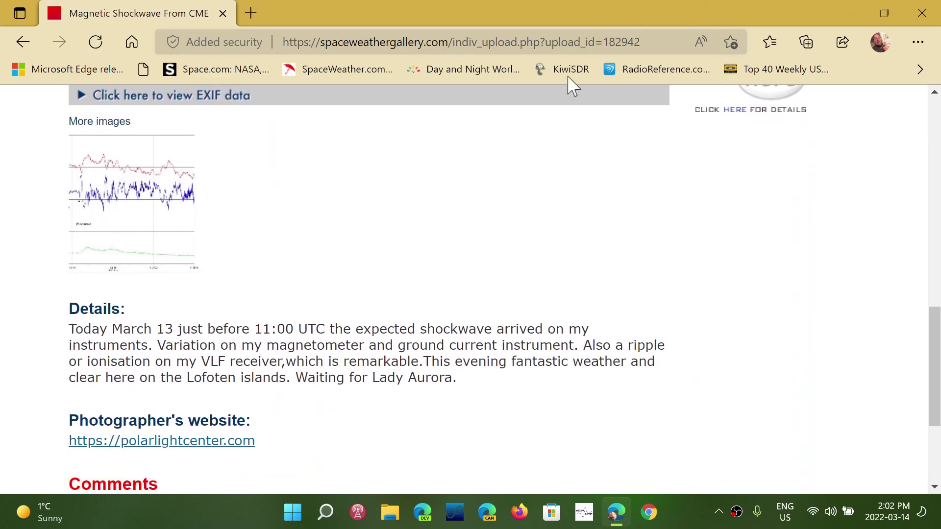
scroll(542, 196, "down", 4)
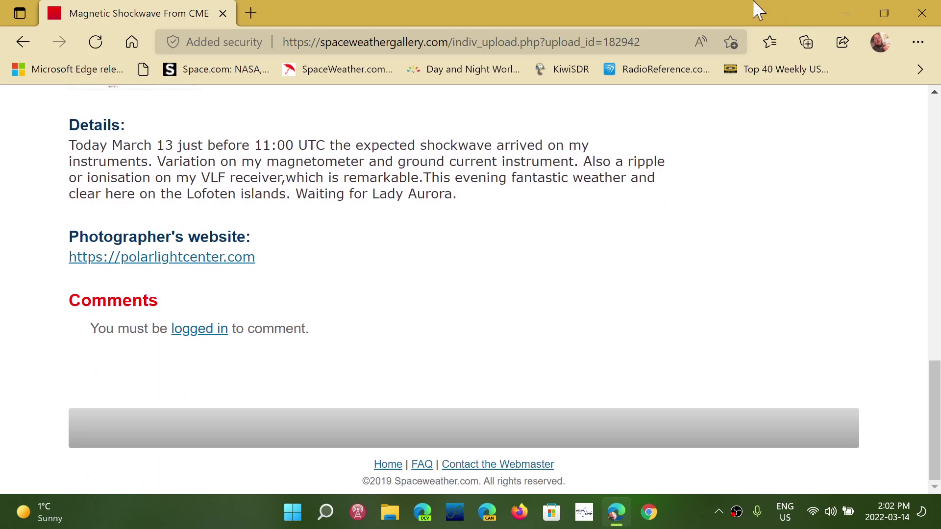
scroll(507, 243, "up", 20)
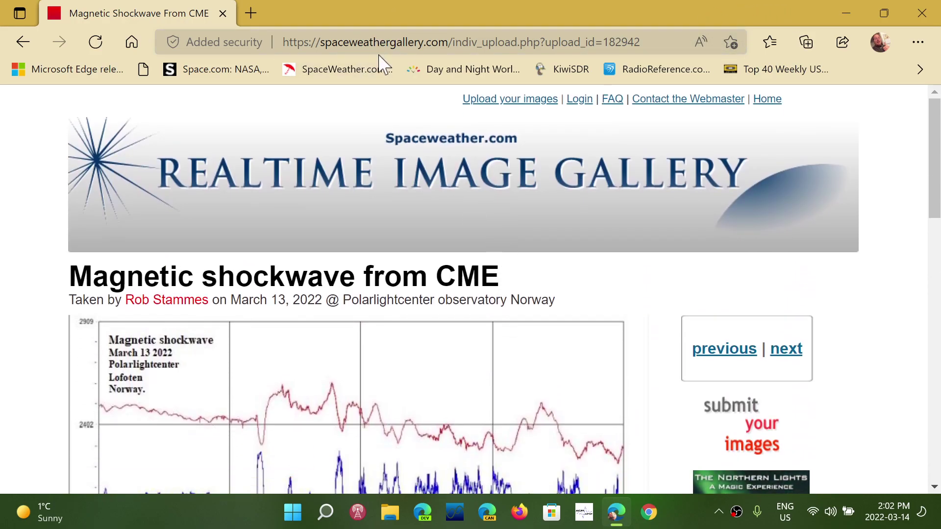
Step: Go to space.com and scroll the homepage down to the Einstein birthday op-ed
left_click(387, 42)
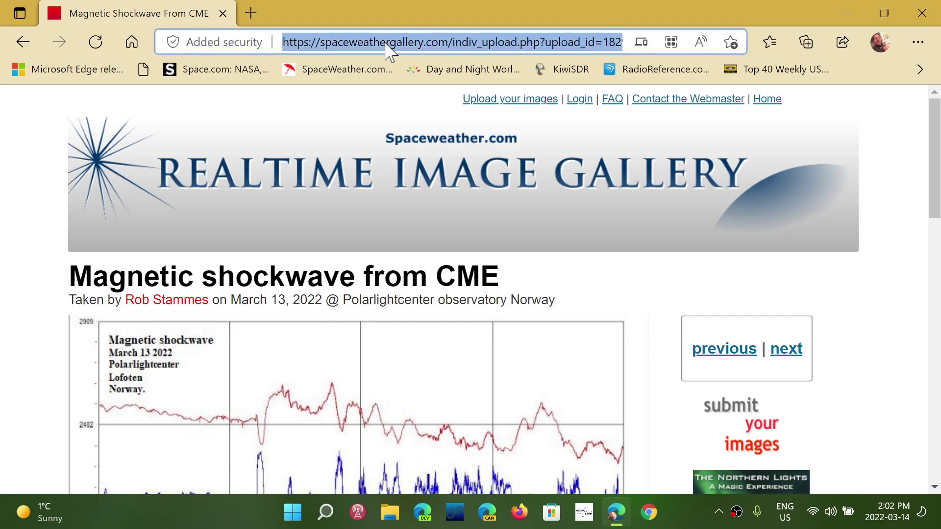
type("space.")
key("Return")
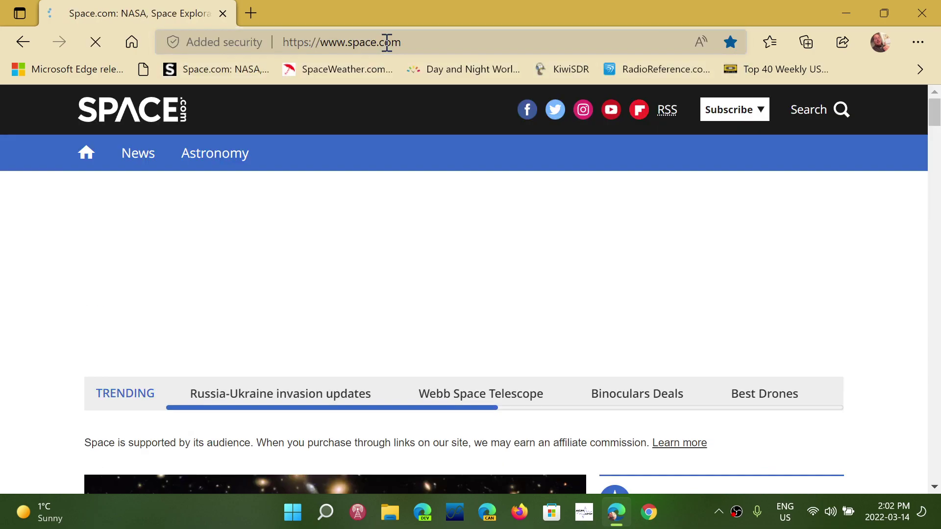
scroll(480, 416, "down", 8)
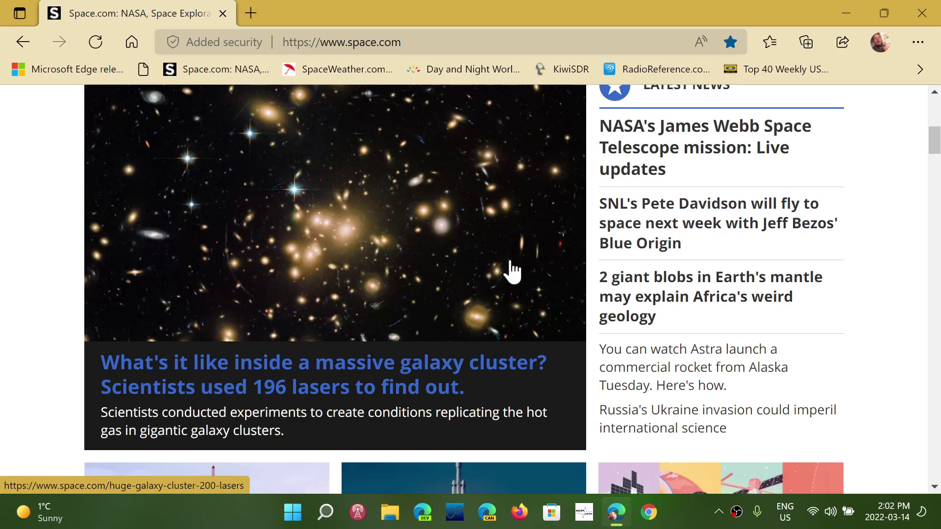
scroll(504, 304, "down", 5)
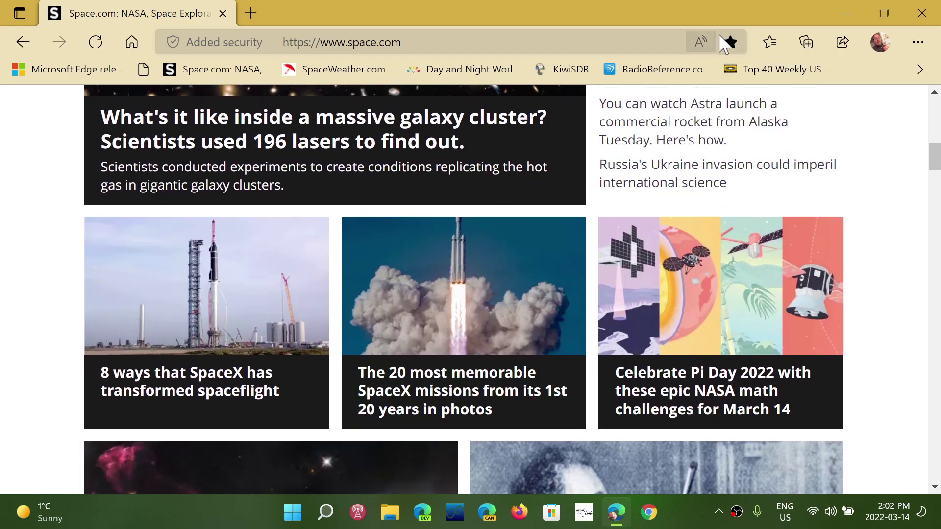
scroll(490, 331, "down", 3)
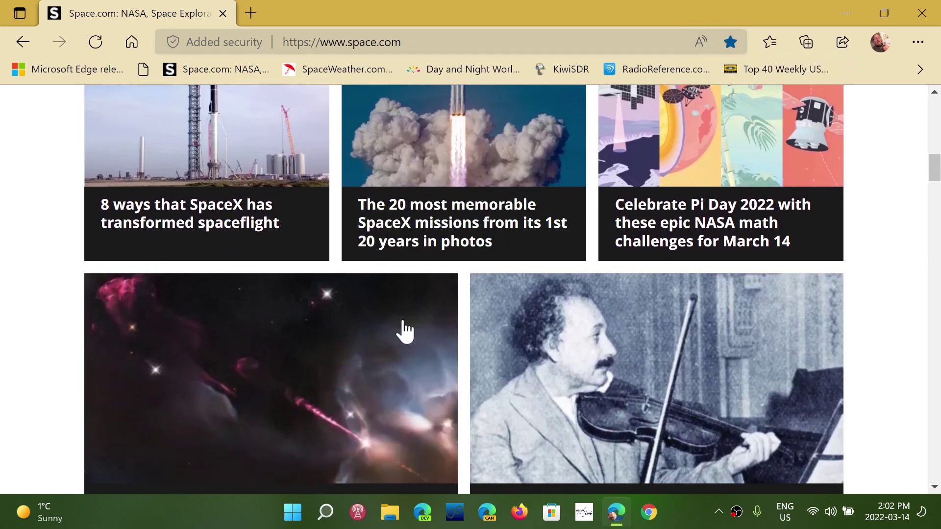
scroll(646, 292, "down", 4)
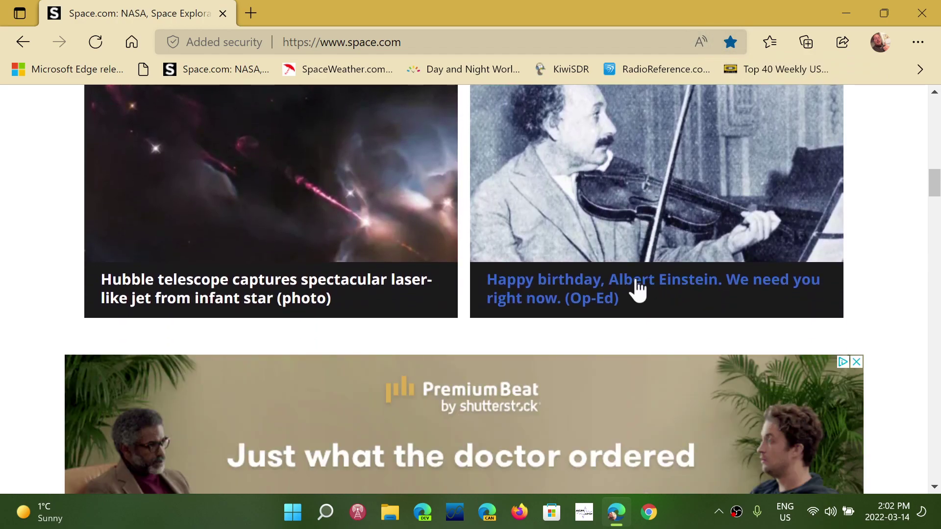
Step: Open the 'Happy birthday, Albert Einstein' op-ed and scroll into the article
left_click(638, 289)
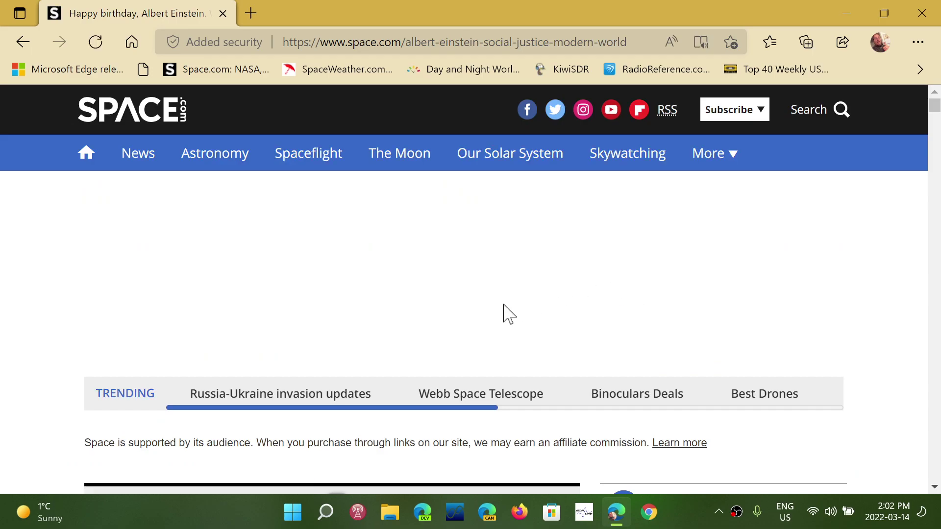
scroll(507, 313, "down", 8)
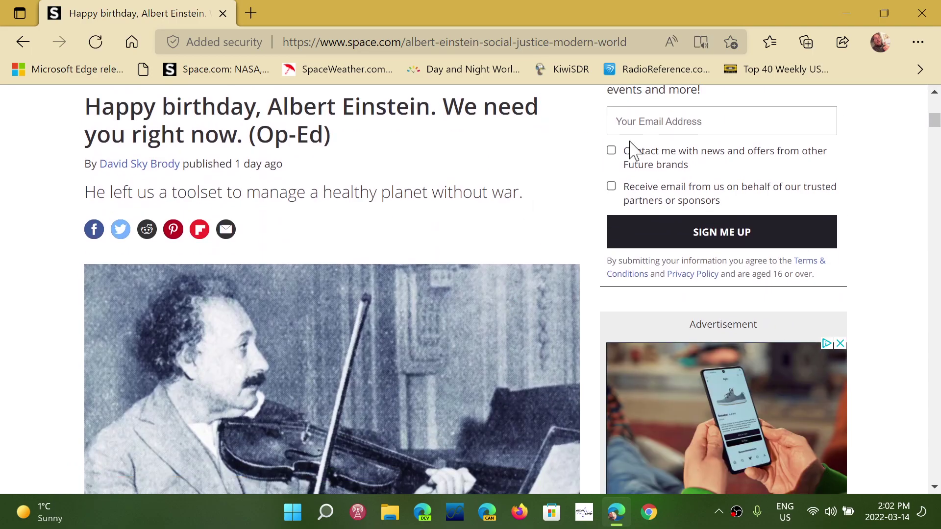